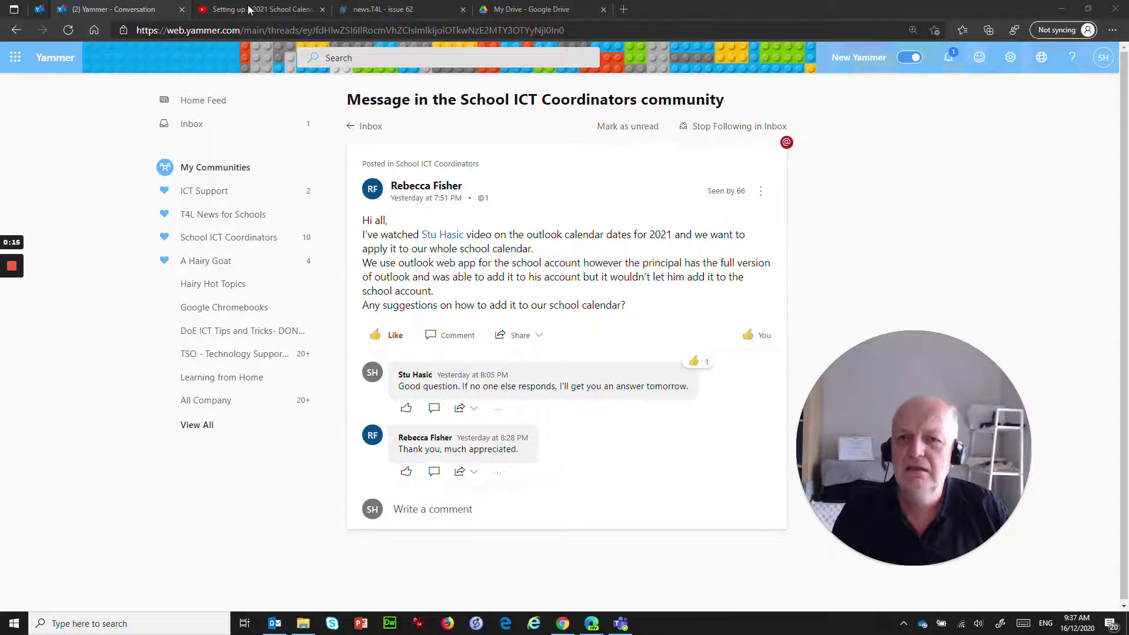
# View the 'Setting up a 2021 School Calendar' YouTube tutorial, then return to the Yammer question thread
pyautogui.click(267, 10)
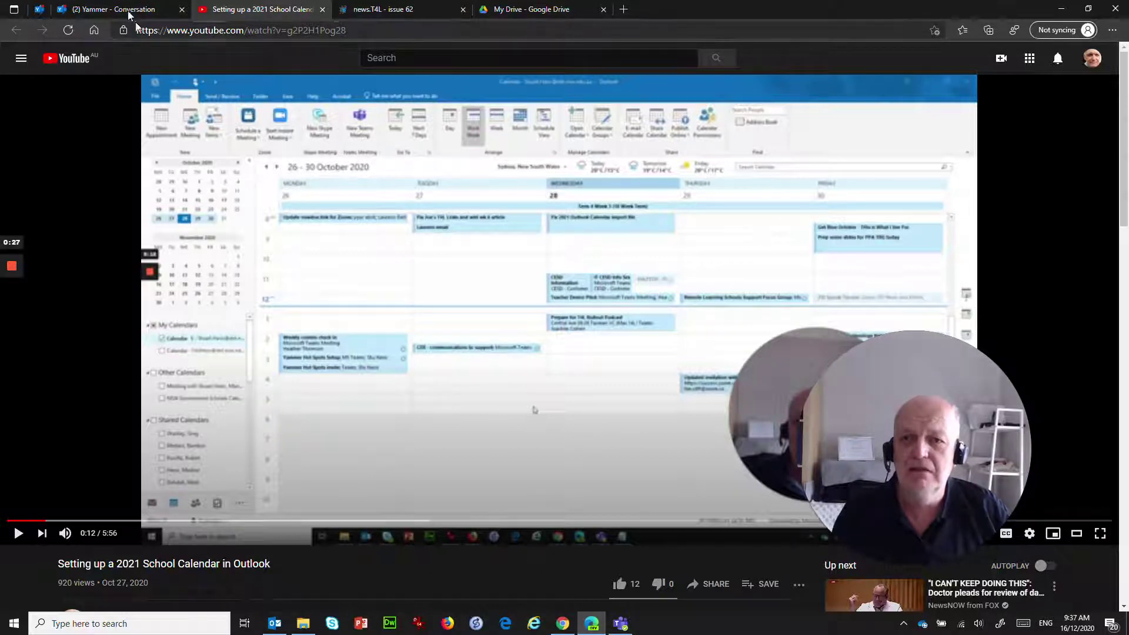
pyautogui.click(112, 9)
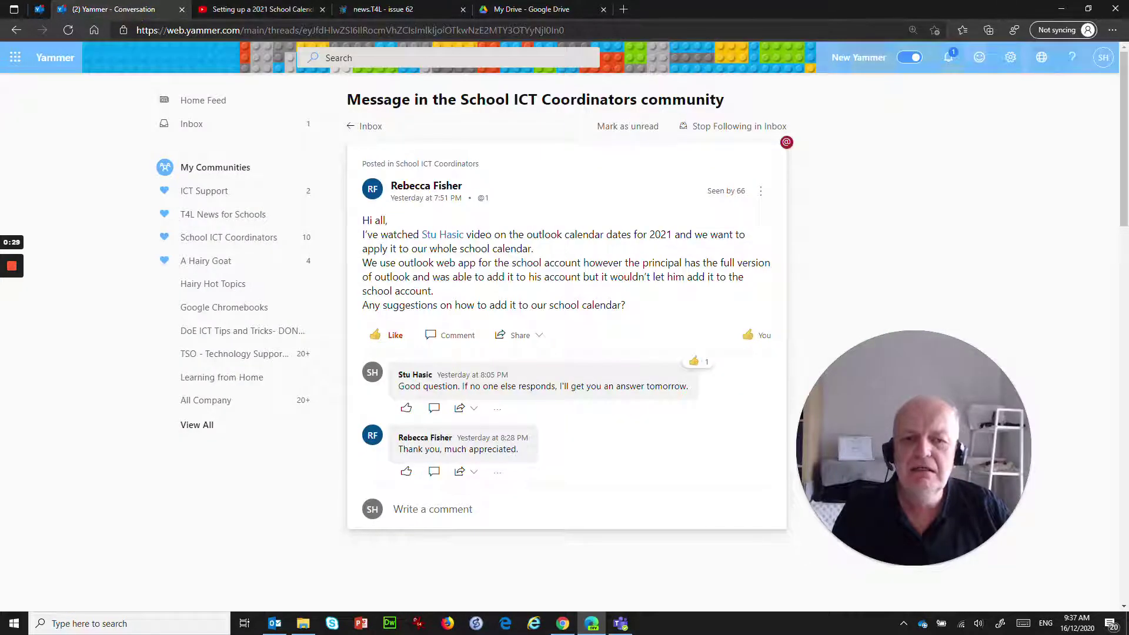
# Highlight the sentences about the principal's account and the request for suggestions in the Yammer post
pyautogui.moveTo(554, 263); pyautogui.dragTo(701, 263)
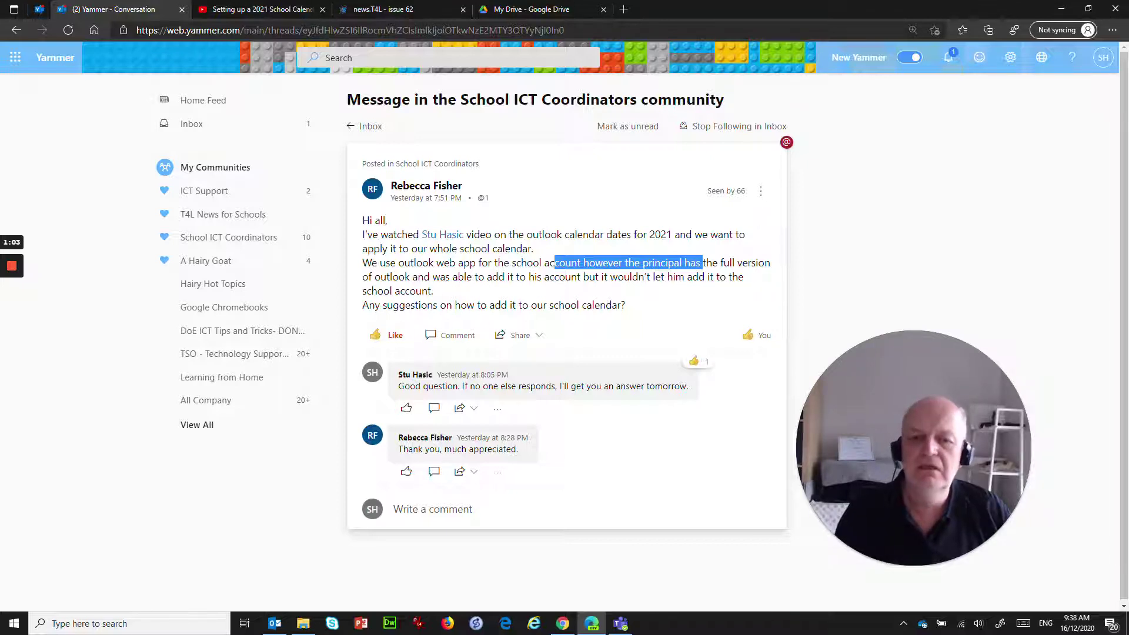
pyautogui.moveTo(380, 305); pyautogui.dragTo(577, 305)
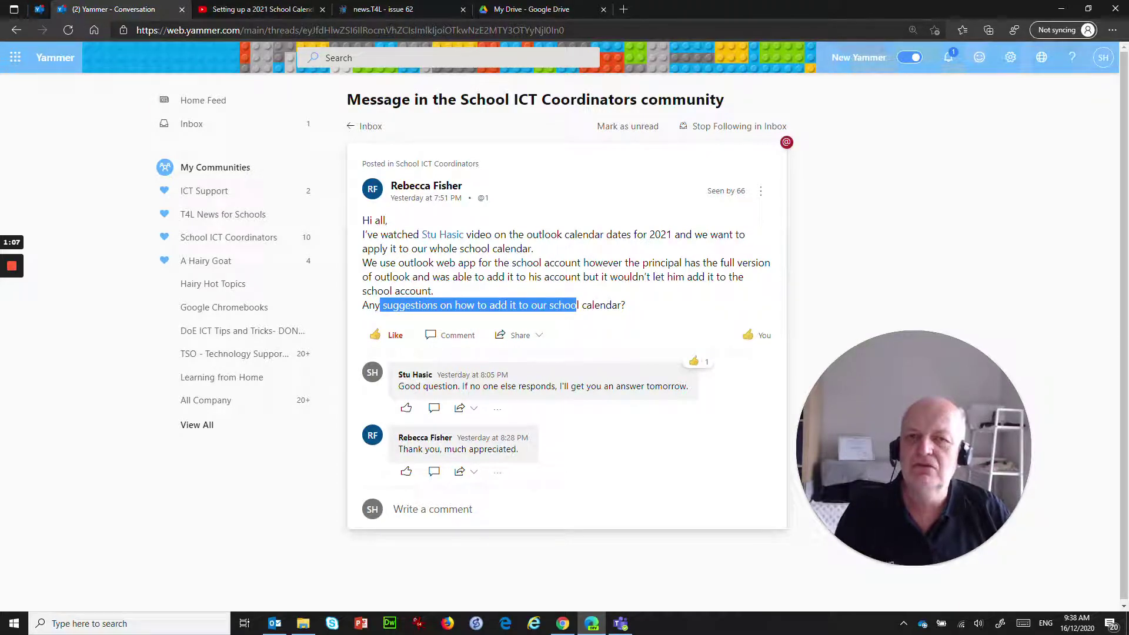
pyautogui.click(39, 10)
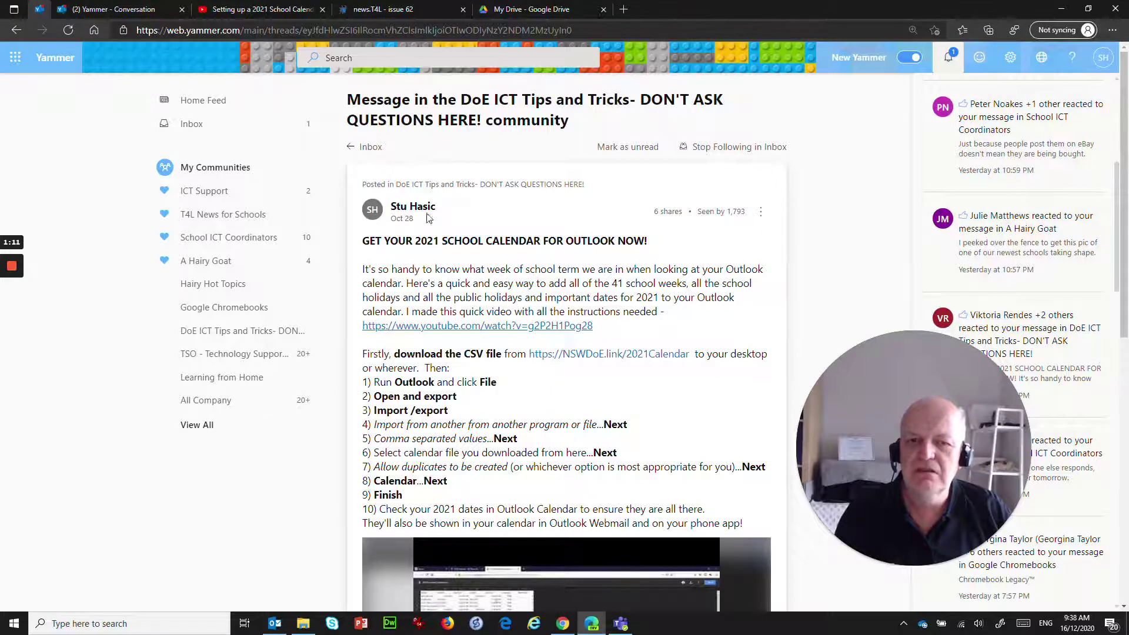
pyautogui.scroll(-2, 434, 263)
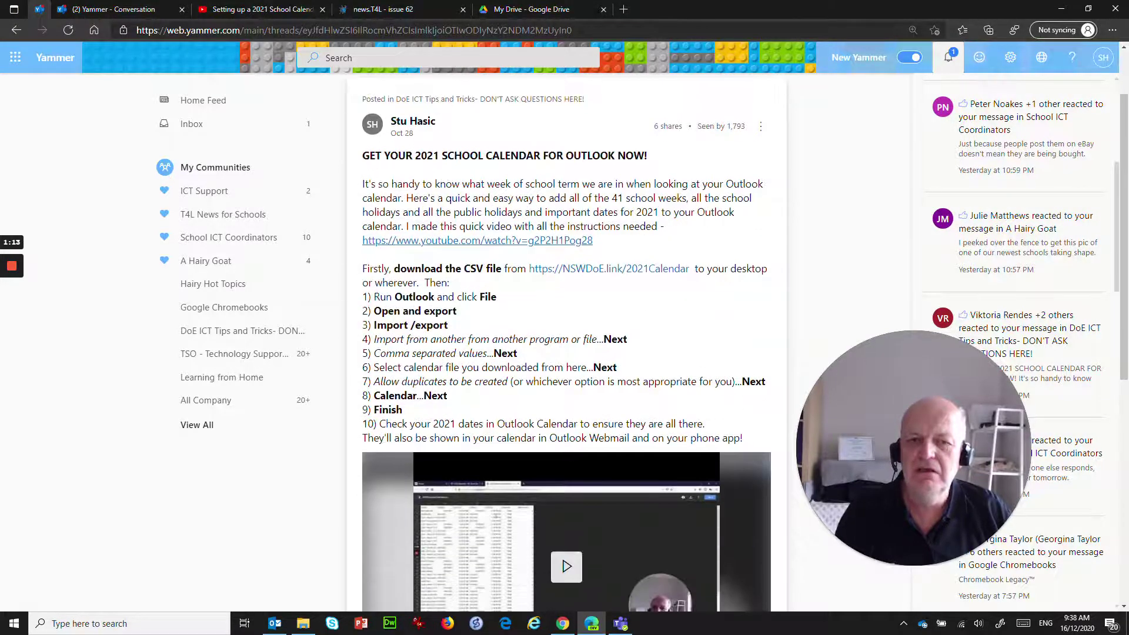
pyautogui.moveTo(398, 155); pyautogui.dragTo(565, 157)
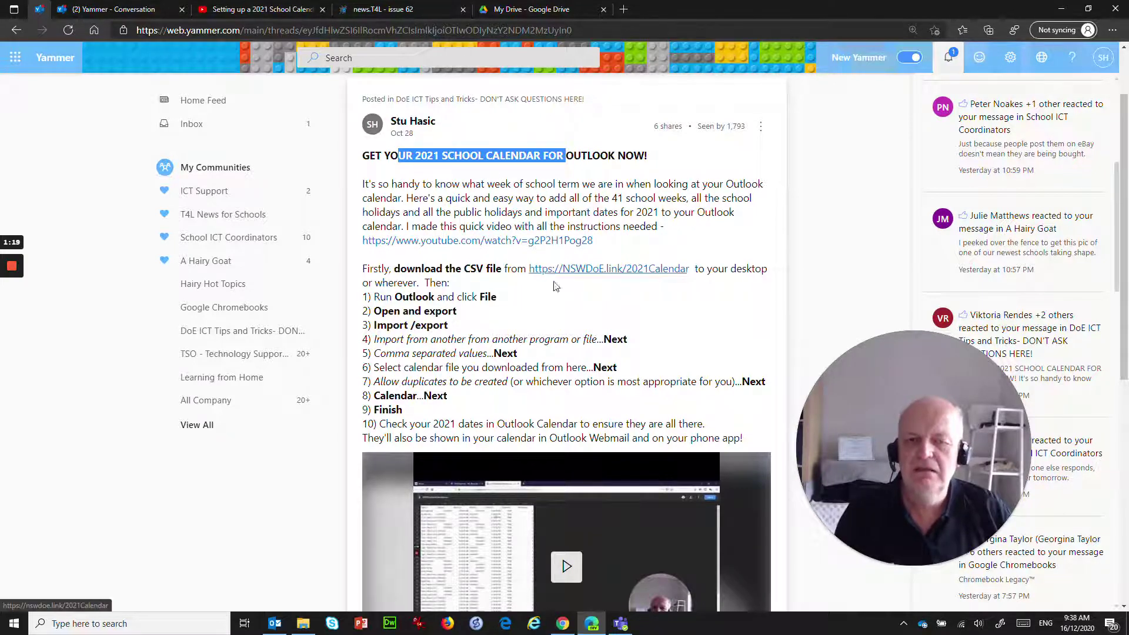
pyautogui.scroll(-2, 621, 276)
pyautogui.scroll(-2, 620, 276)
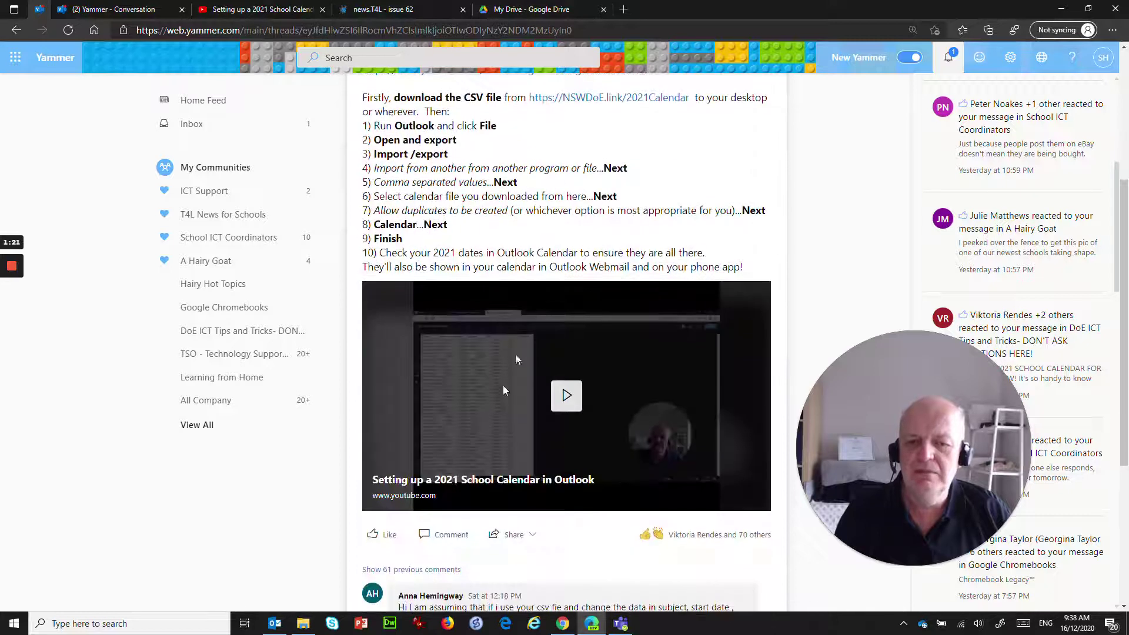
pyautogui.scroll(6, 620, 276)
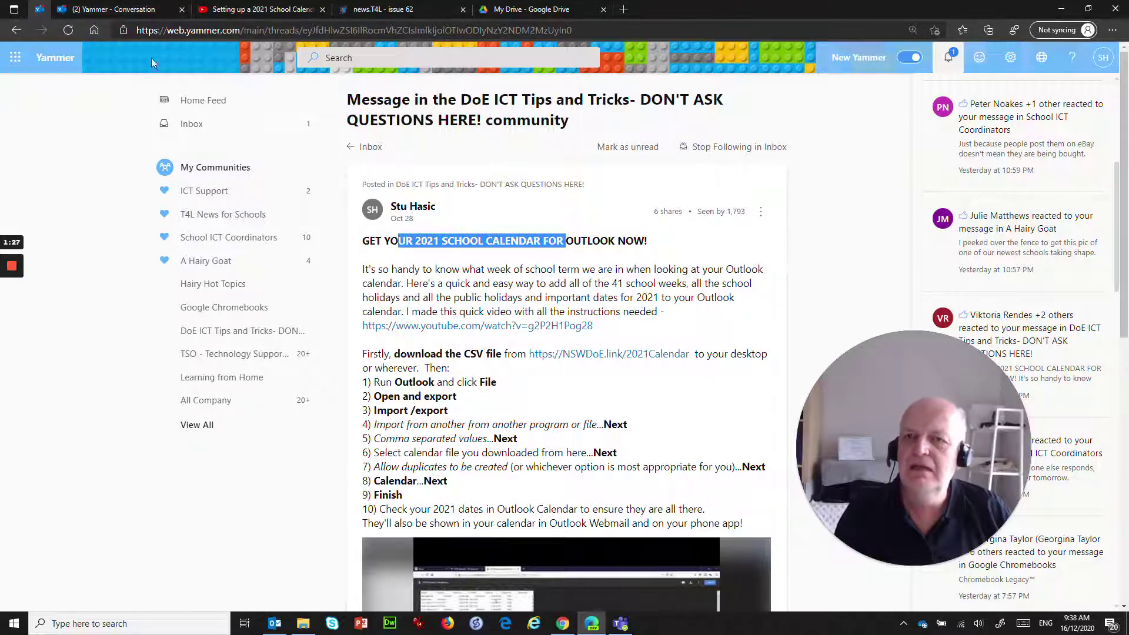
pyautogui.hotkey('alt', 'Left')
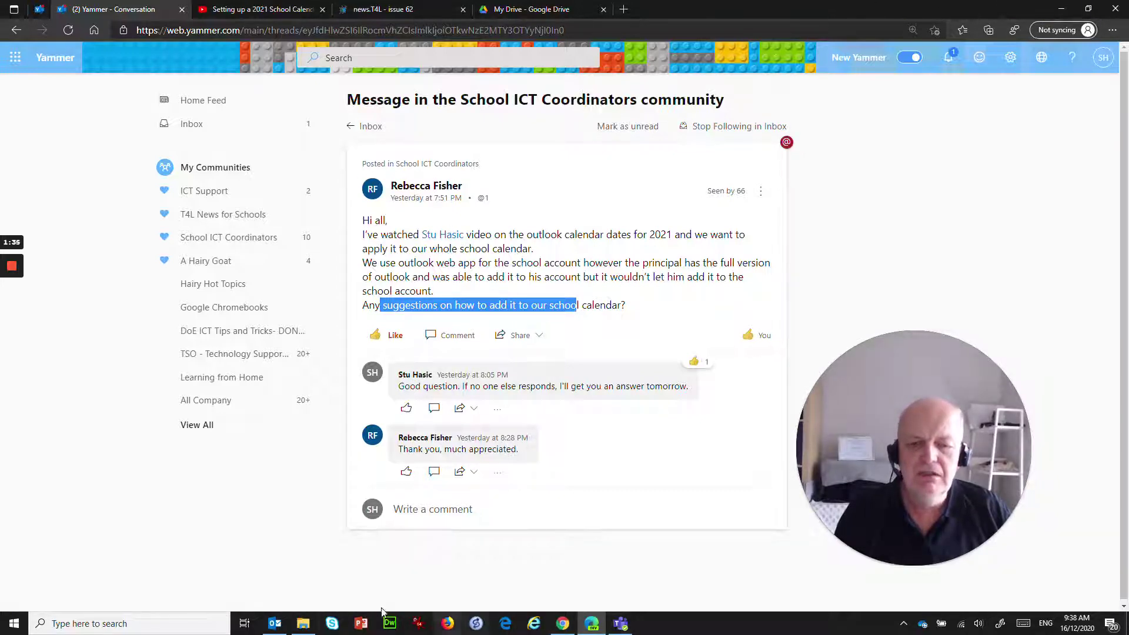
# Restore, reposition and heighten the Outlook window, showing the T4LNews mailbox Inbox
pyautogui.click(274, 623)
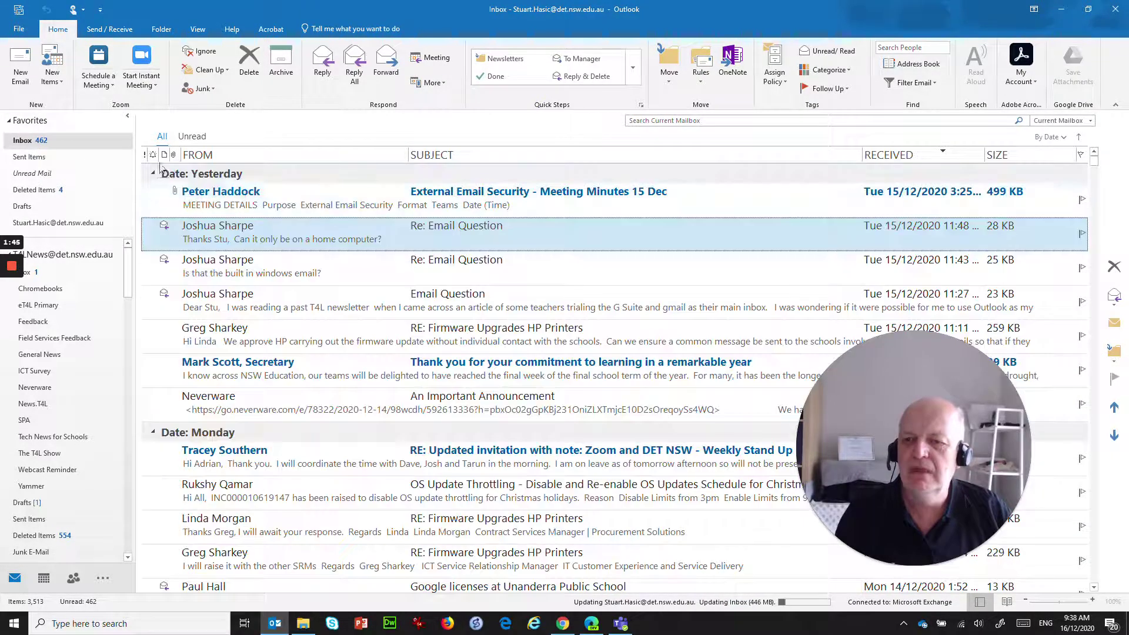
pyautogui.doubleClick(194, 17)
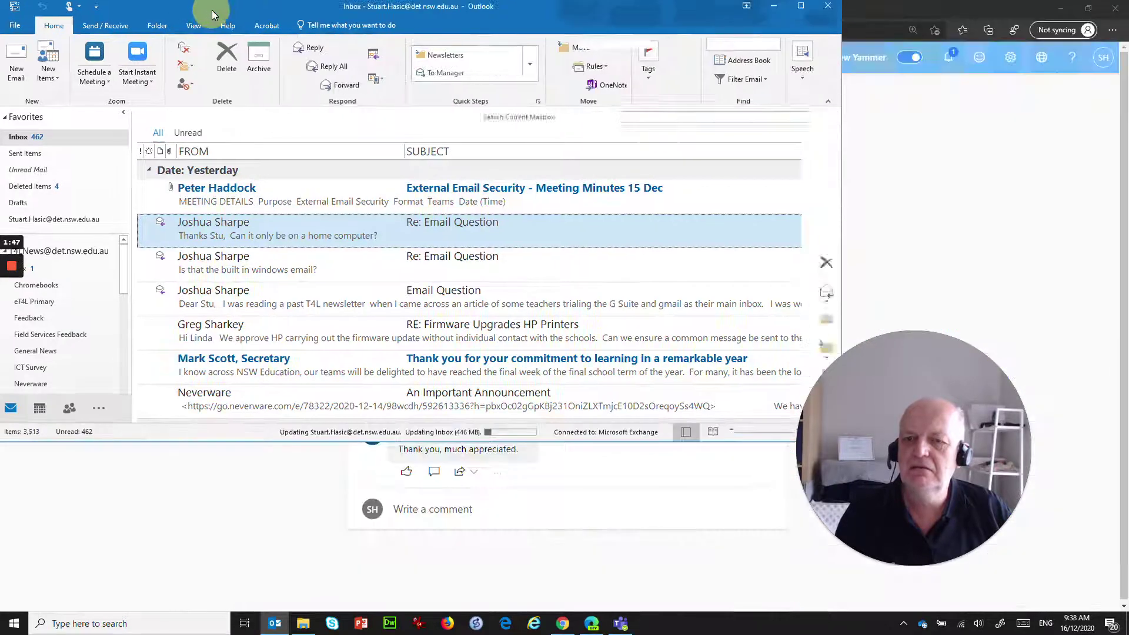
pyautogui.moveTo(194, 18); pyautogui.dragTo(223, 46)
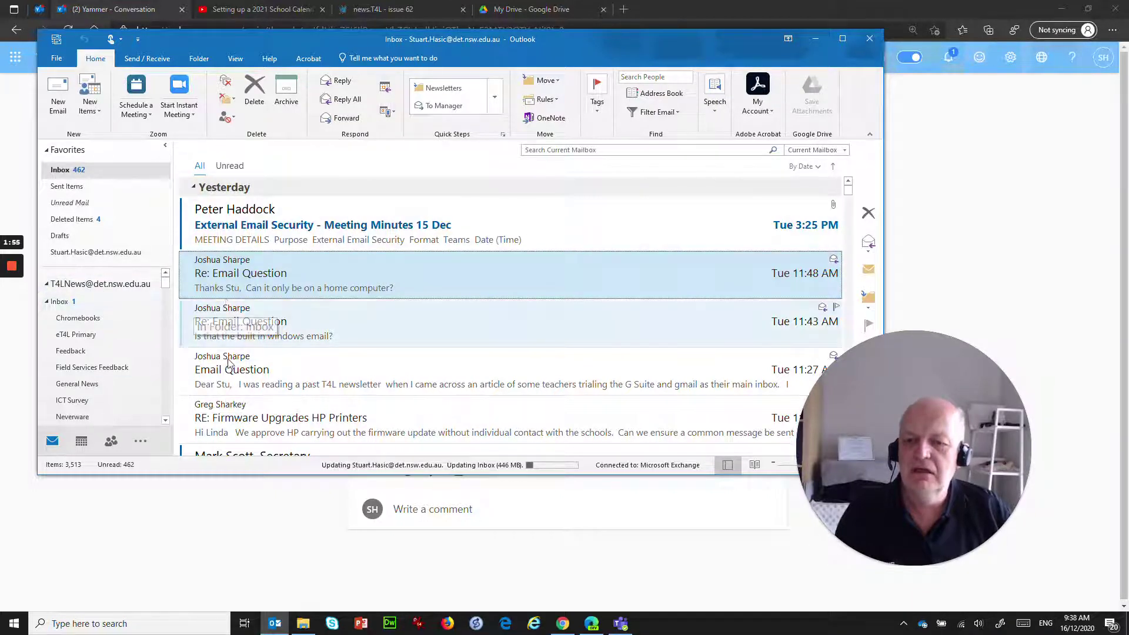
pyautogui.click(59, 169)
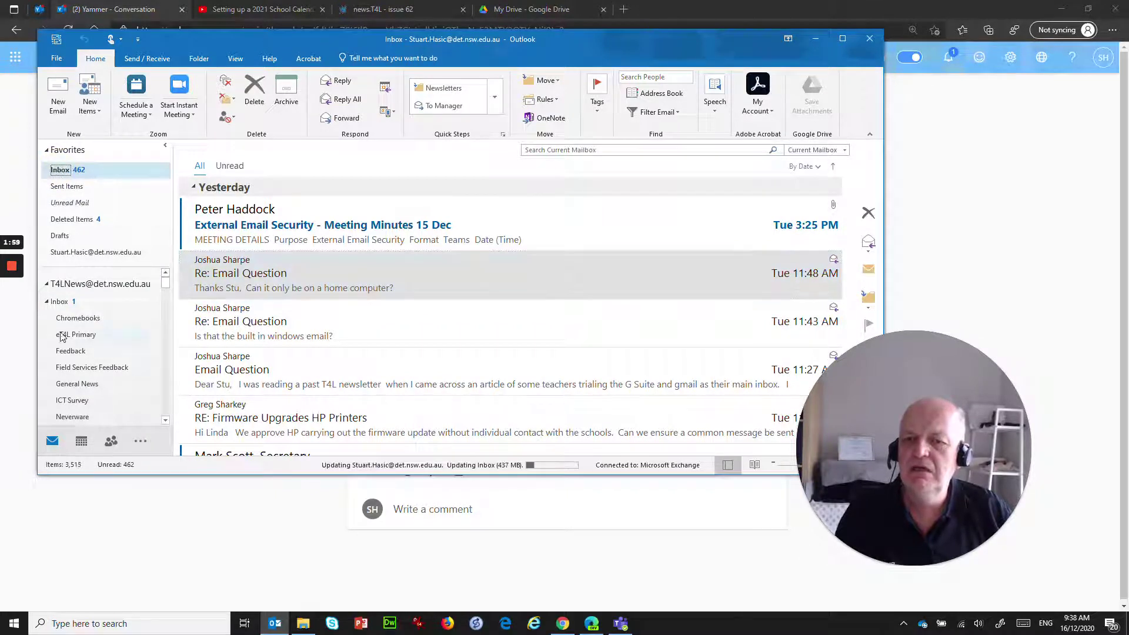
pyautogui.click(61, 302)
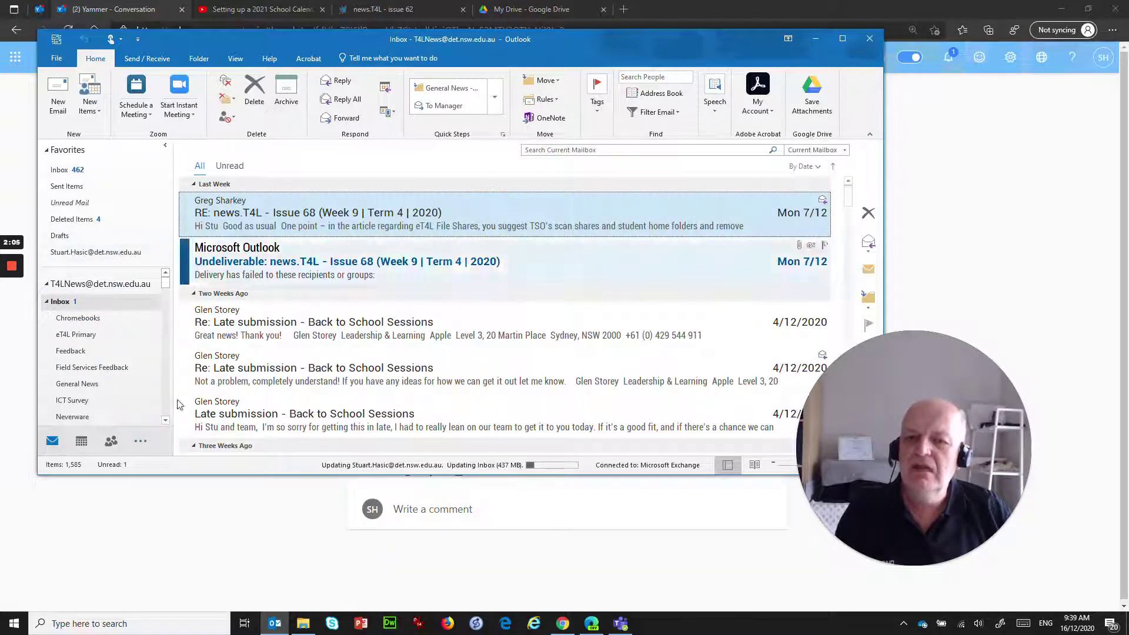
pyautogui.moveTo(305, 475); pyautogui.dragTo(295, 565)
# Show the T4LNews calendar beside the personal calendar for the 25–29 January 2021 week
pyautogui.click(82, 539)
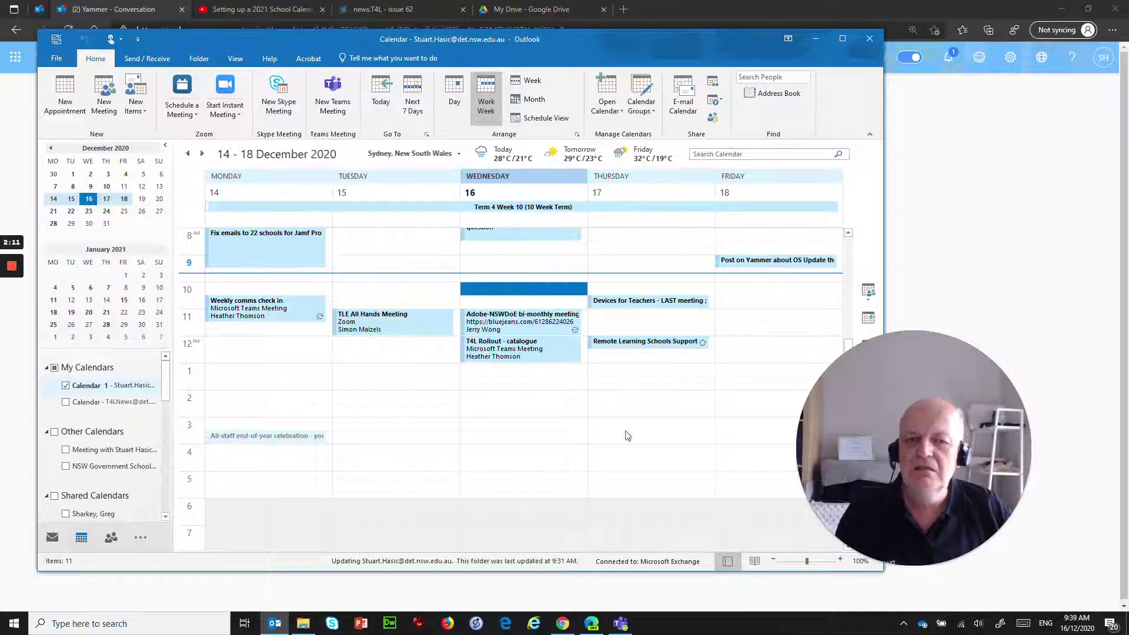
pyautogui.click(65, 403)
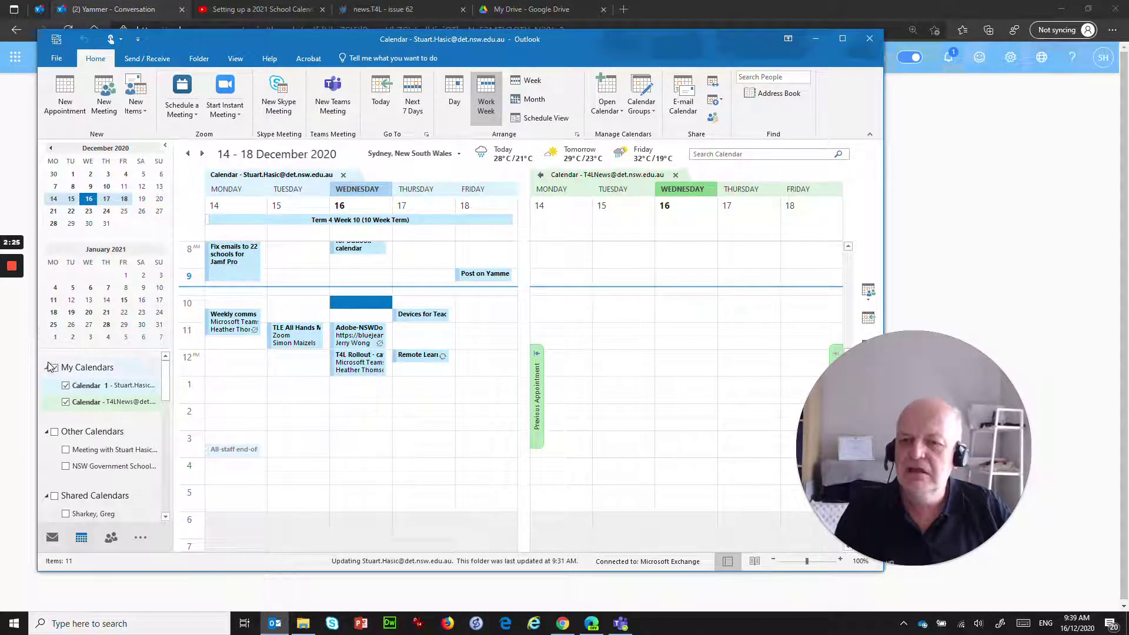
pyautogui.click(54, 325)
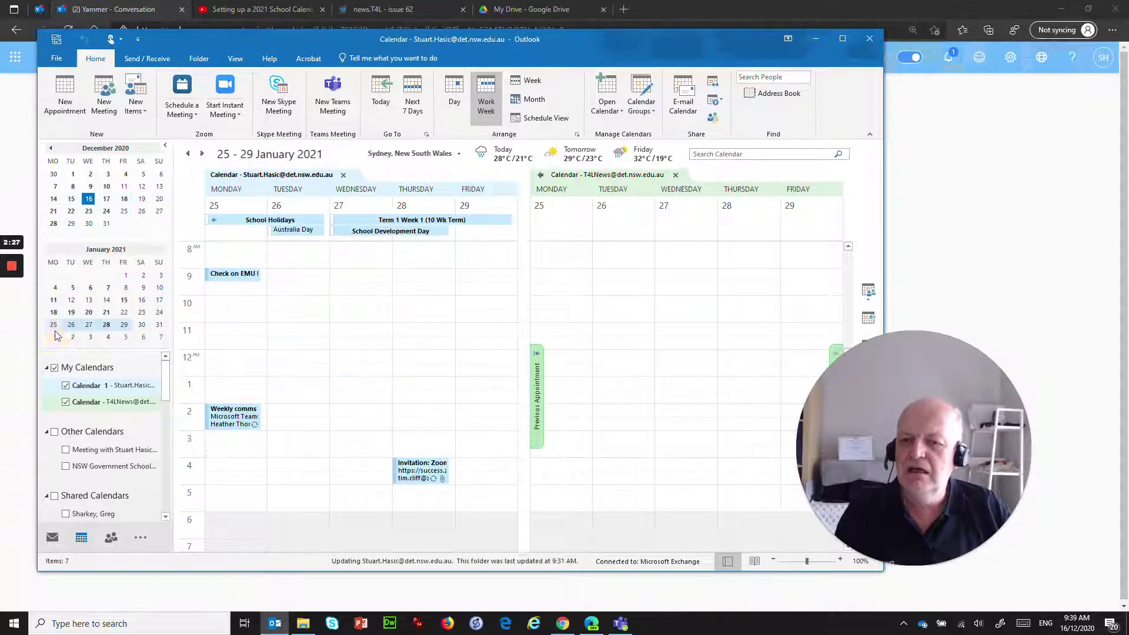
pyautogui.click(55, 337)
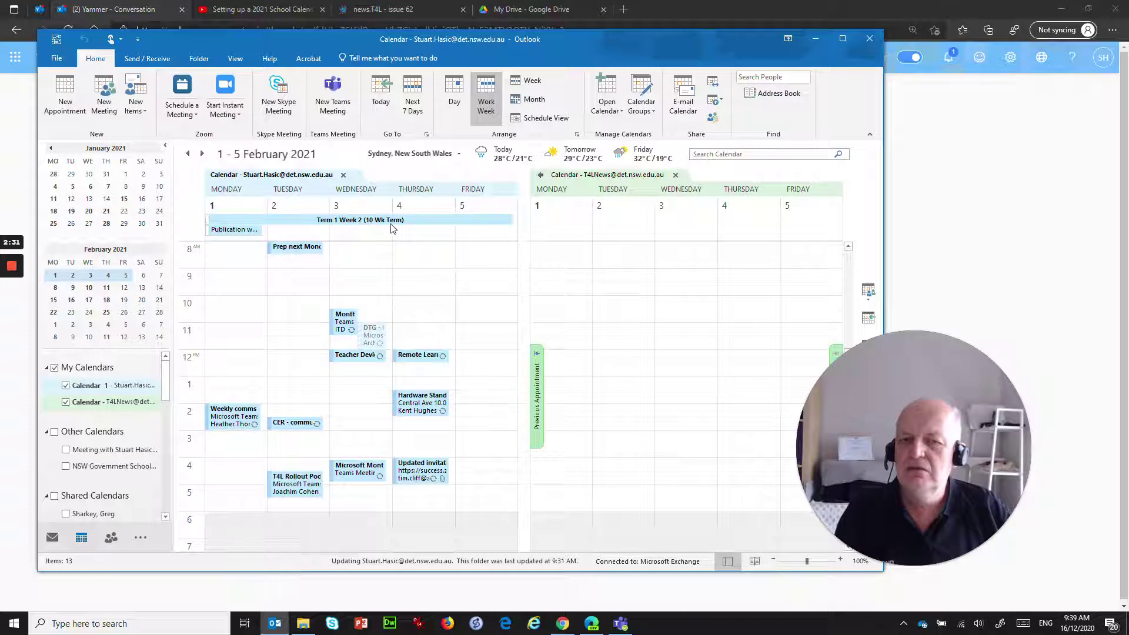
pyautogui.click(54, 225)
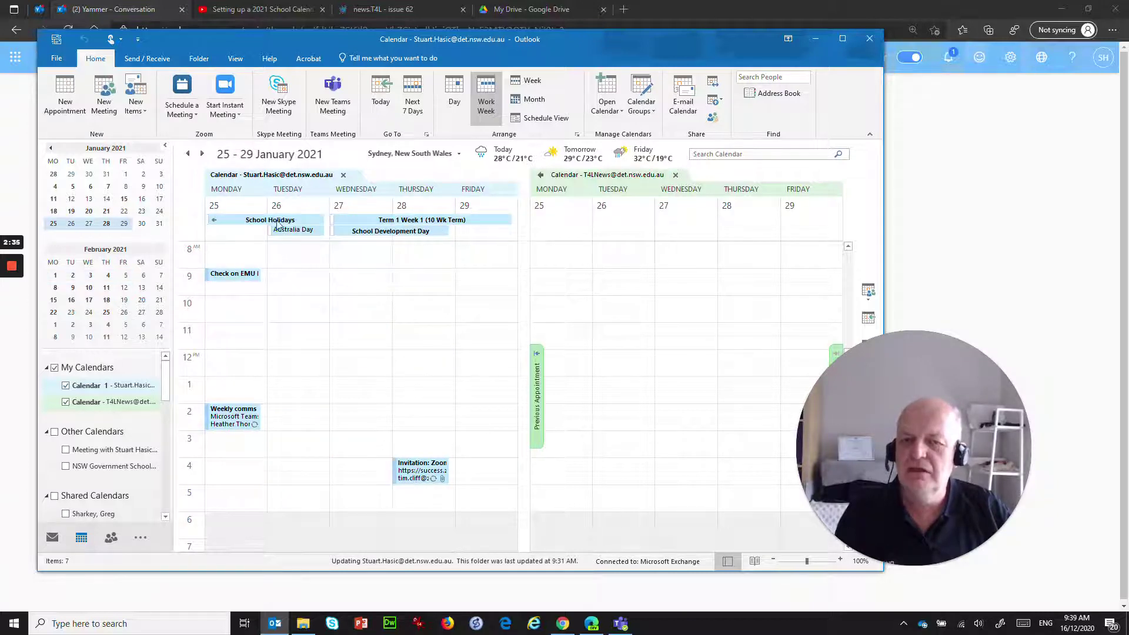
# Hide the personal calendar so only the T4L News calendar remains
pyautogui.moveTo(294, 230)
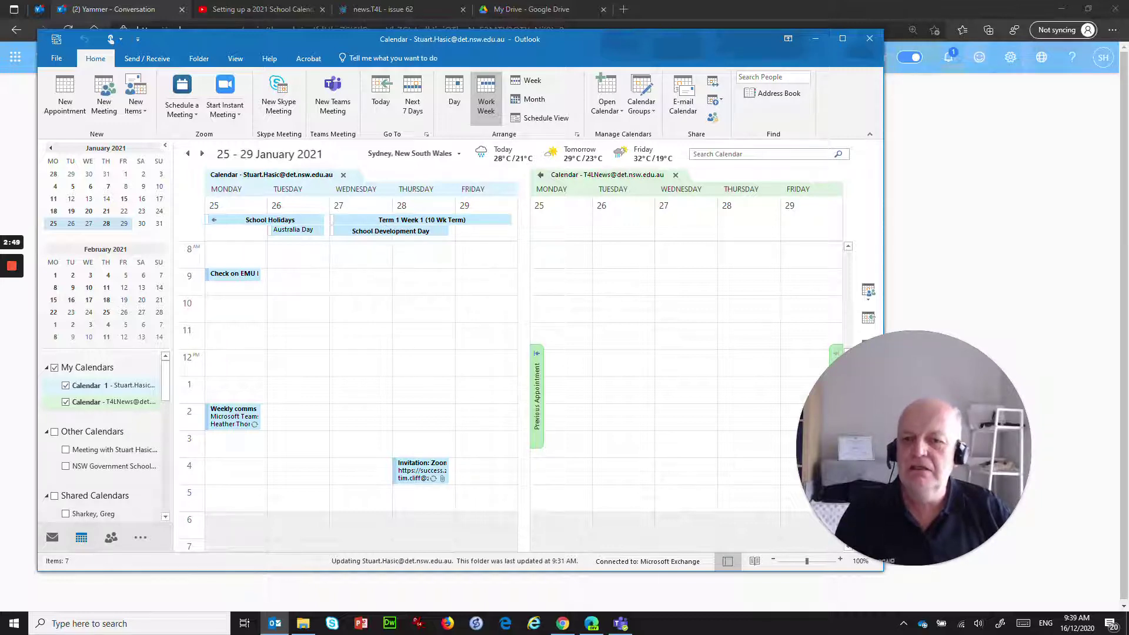
pyautogui.moveTo(110, 536)
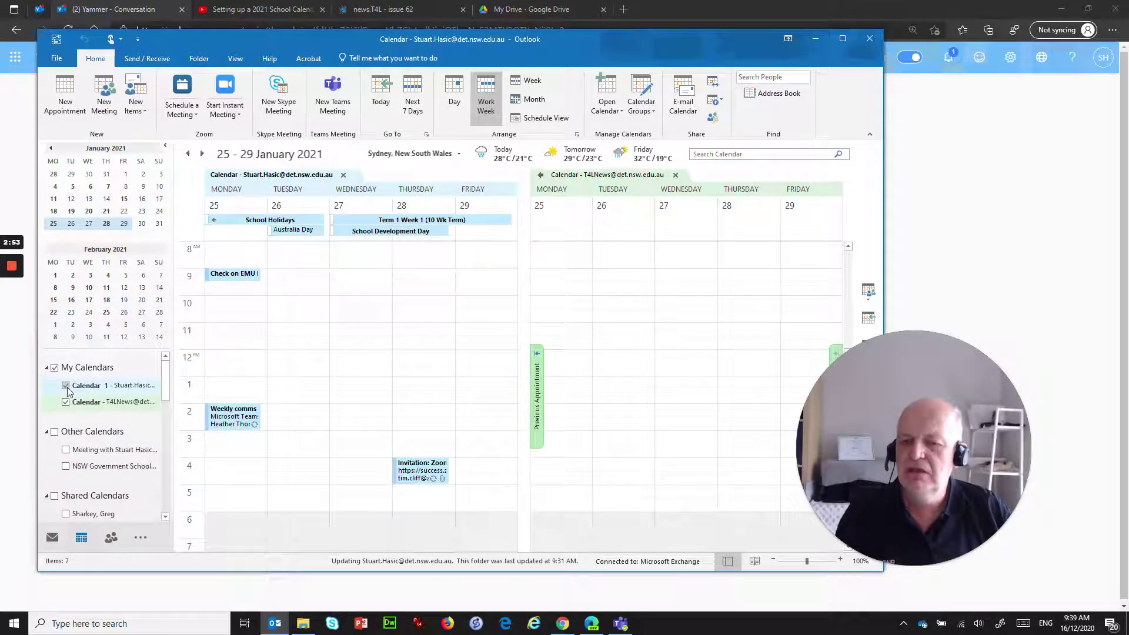
pyautogui.click(66, 386)
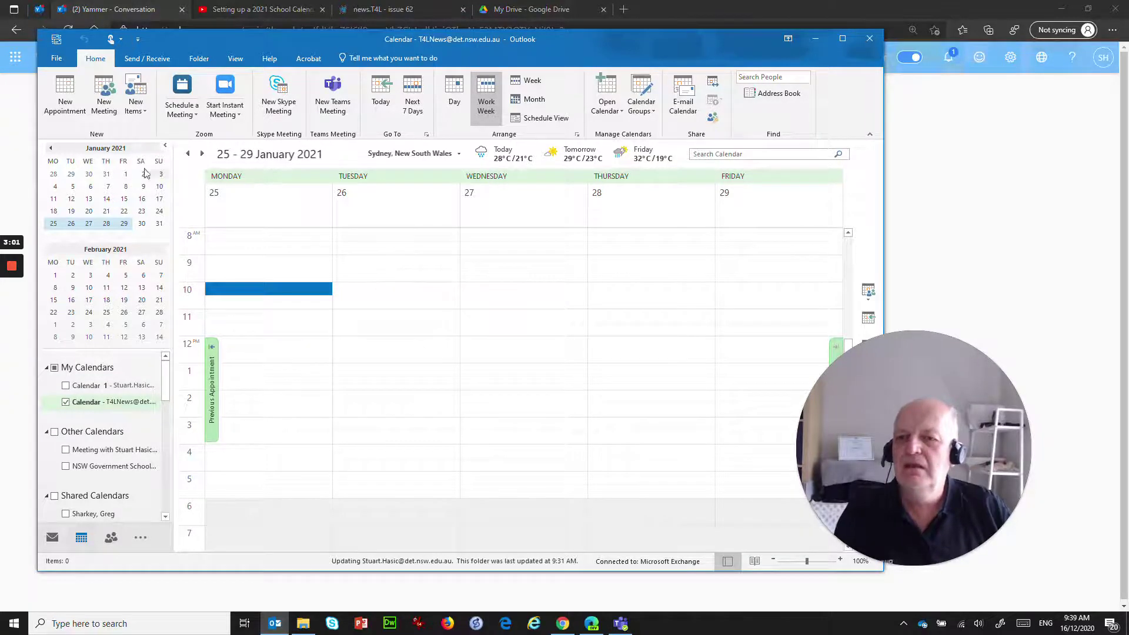
# Start an Import/Export from another program or file, choosing Comma Separated Values
pyautogui.click(56, 59)
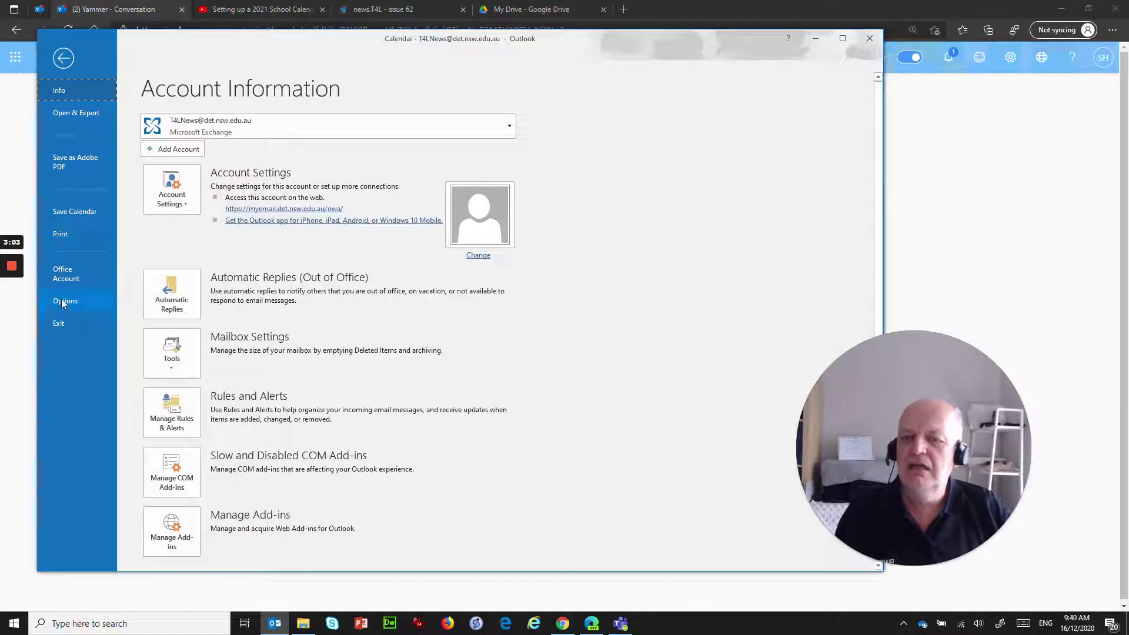
pyautogui.click(65, 112)
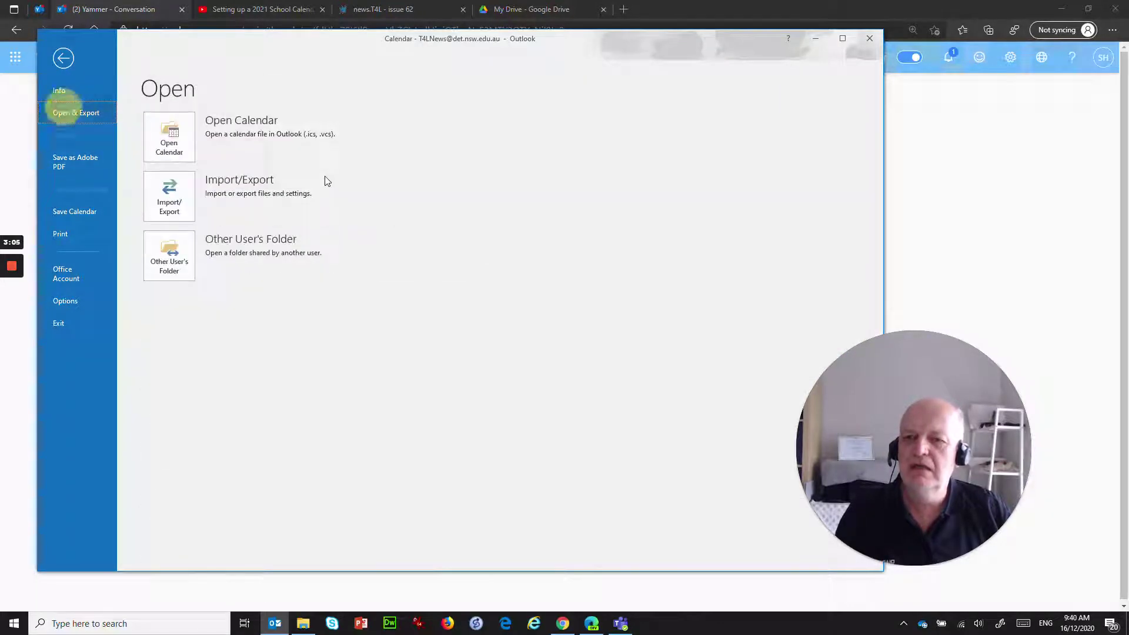
pyautogui.click(176, 195)
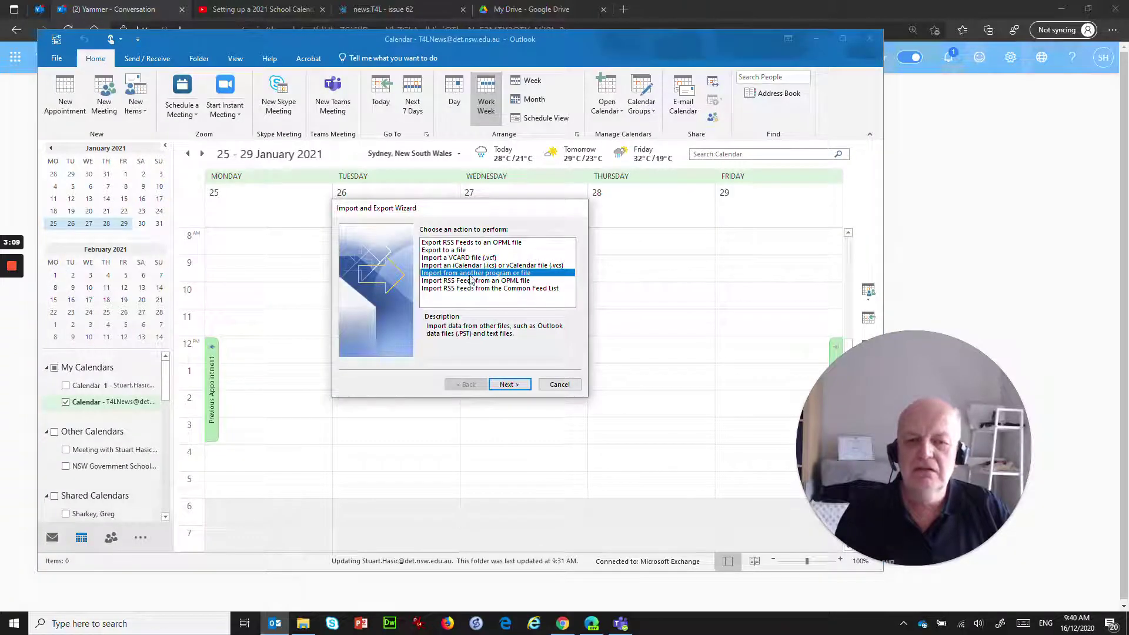
pyautogui.click(510, 384)
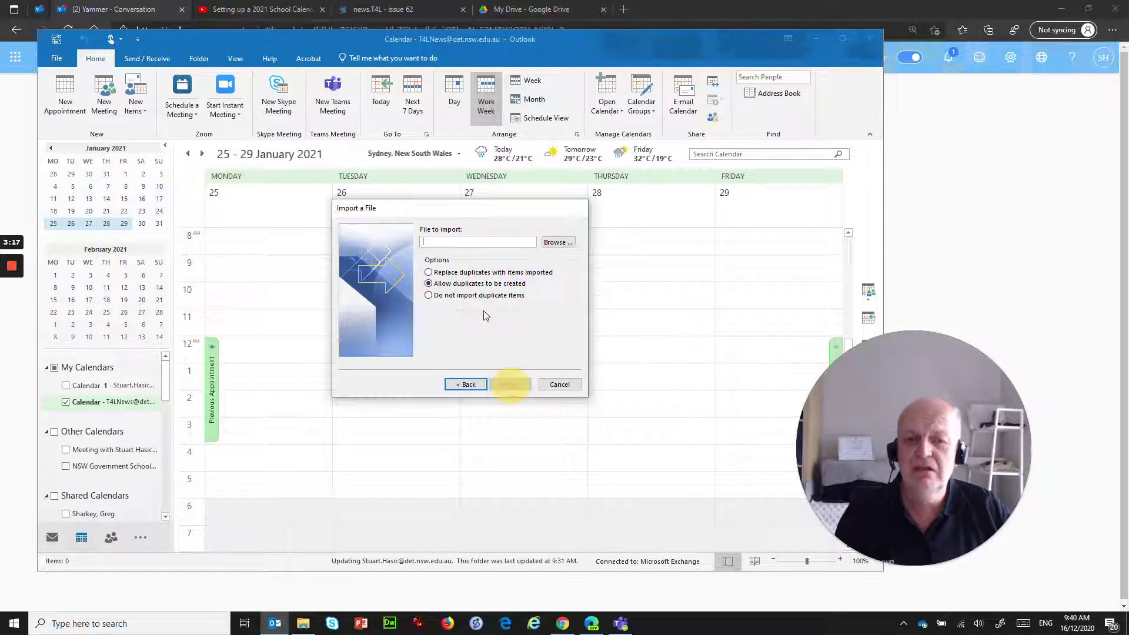
pyautogui.click(509, 384)
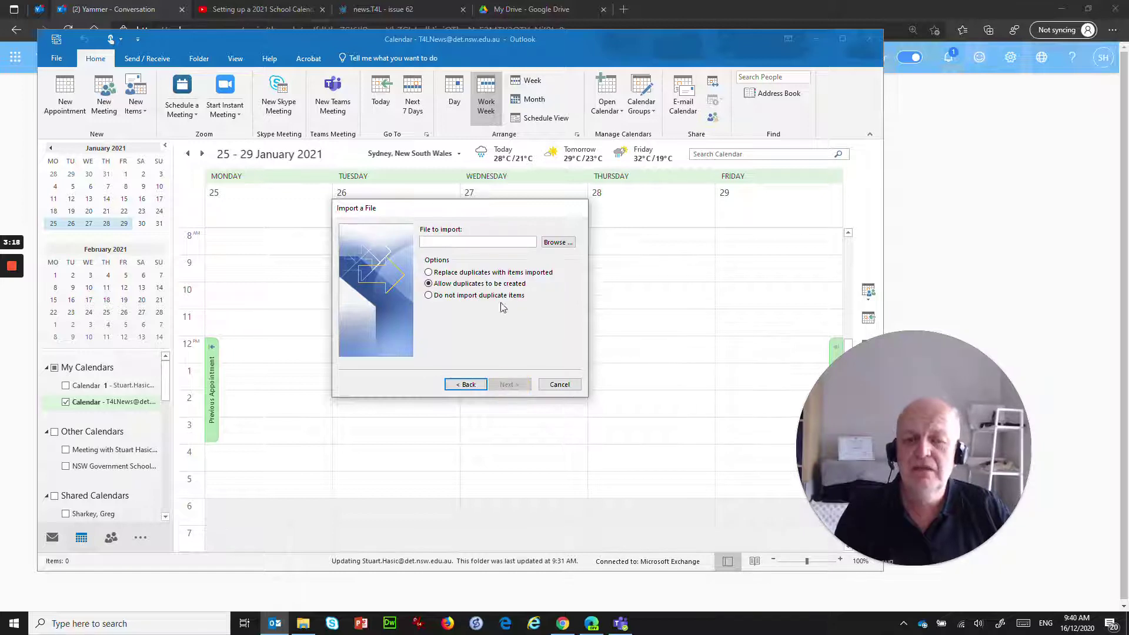
# Select 2021OutlookCalendar.csv from Downloads as the import file and continue
pyautogui.click(554, 246)
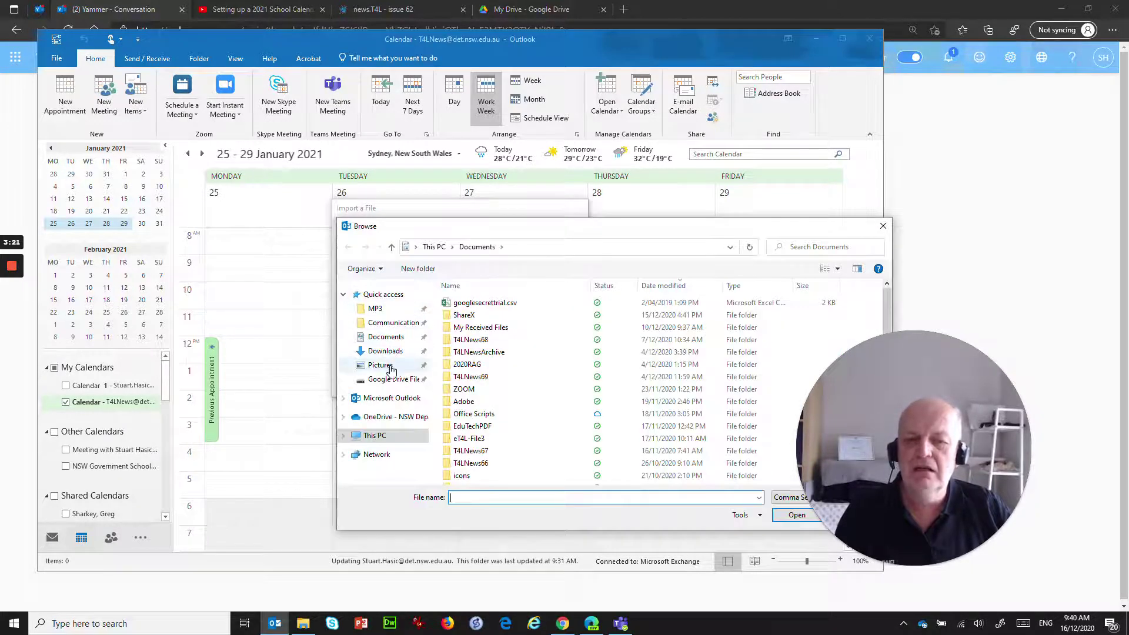
pyautogui.click(386, 350)
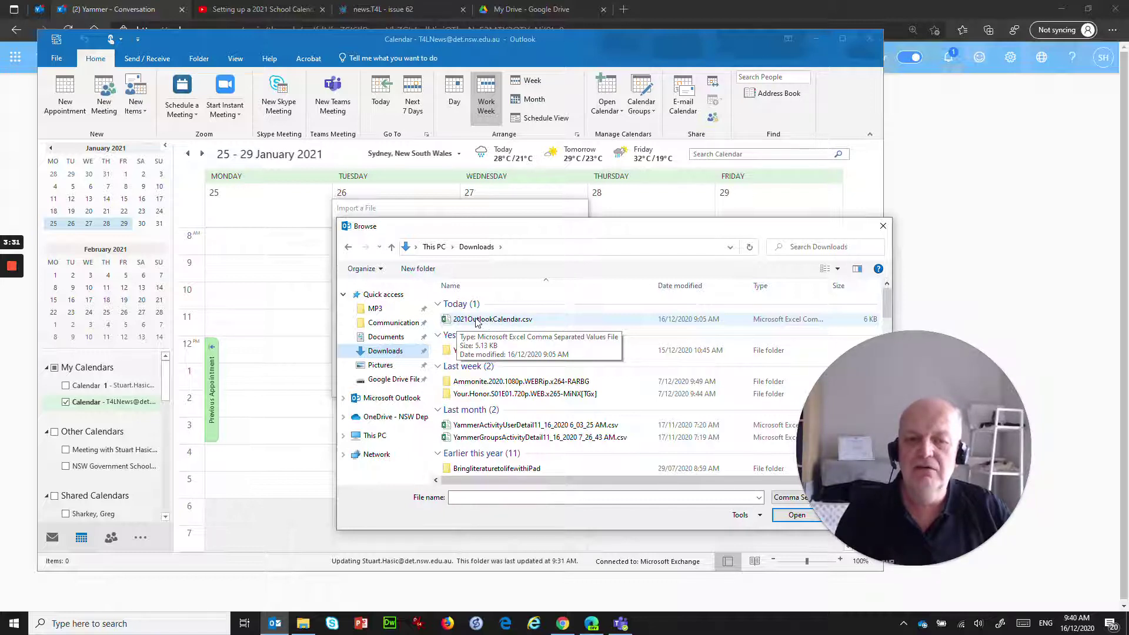
pyautogui.click(476, 322)
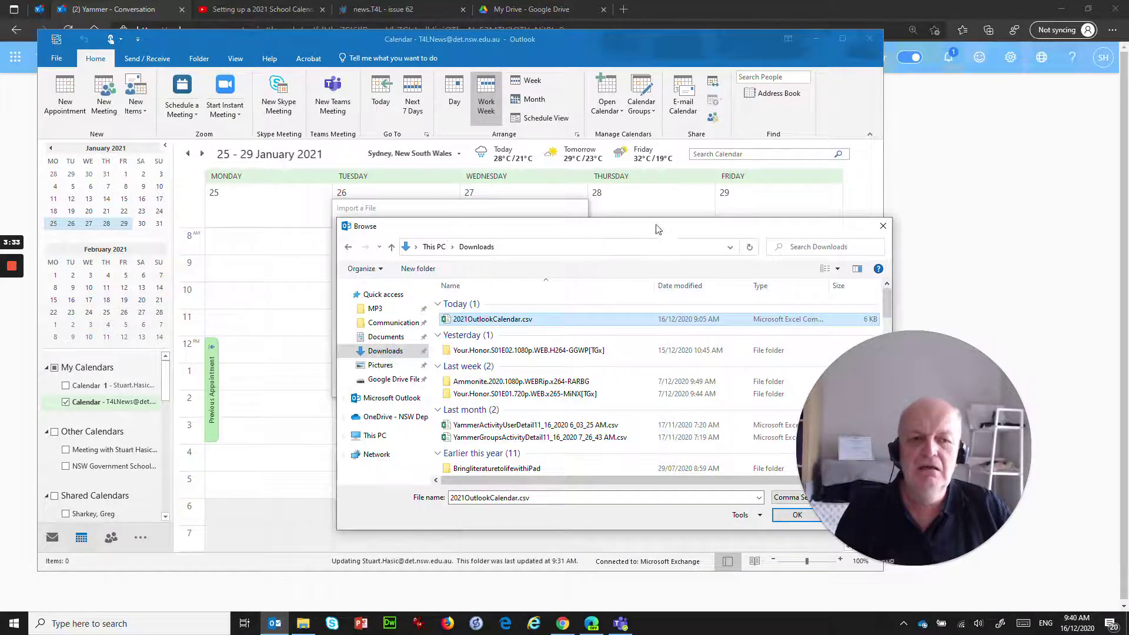
pyautogui.click(796, 514)
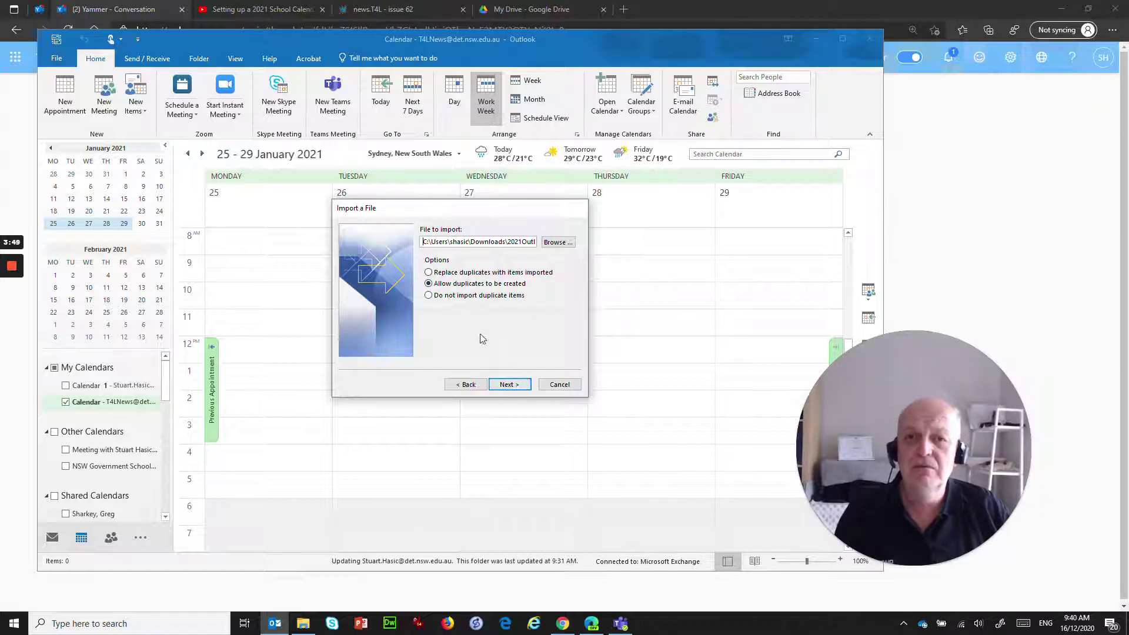
pyautogui.click(511, 384)
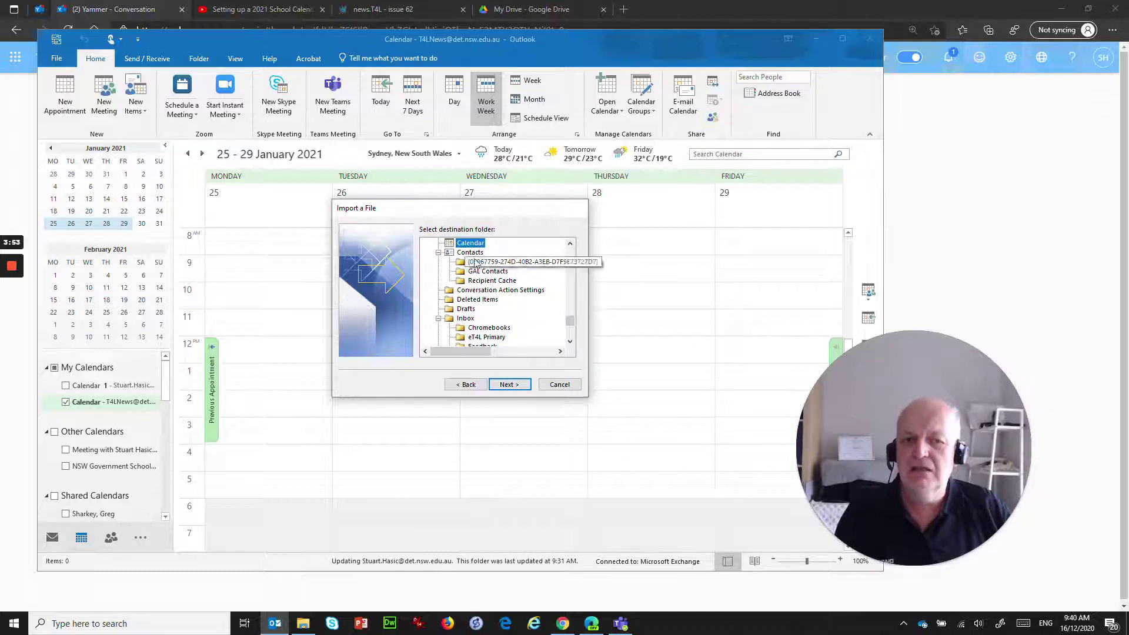
# Keep Calendar as the destination folder and finish the 2021 dates import
pyautogui.click(509, 384)
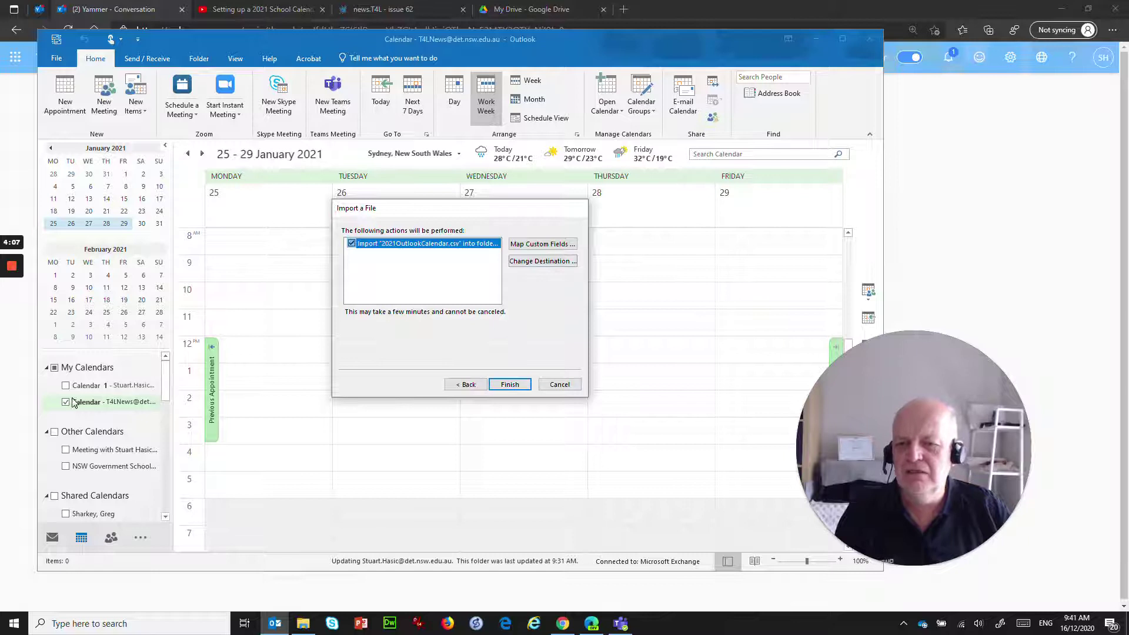
pyautogui.click(510, 385)
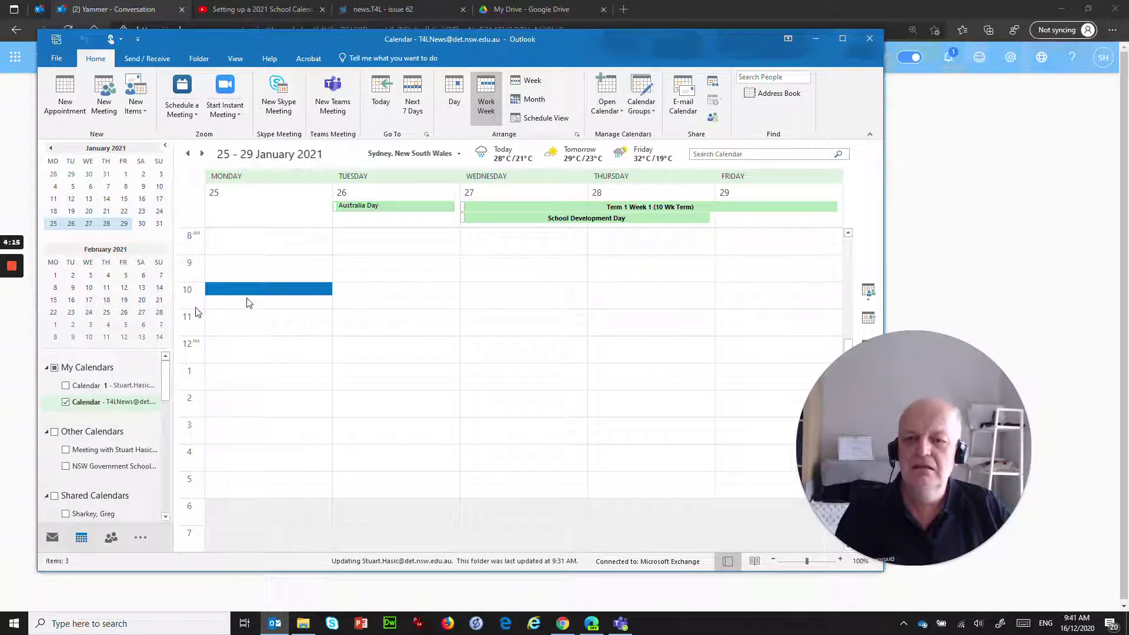
# Step through the weeks of 8, 15, 22 February and 1 March 2021 to check imported term weeks
pyautogui.click(55, 287)
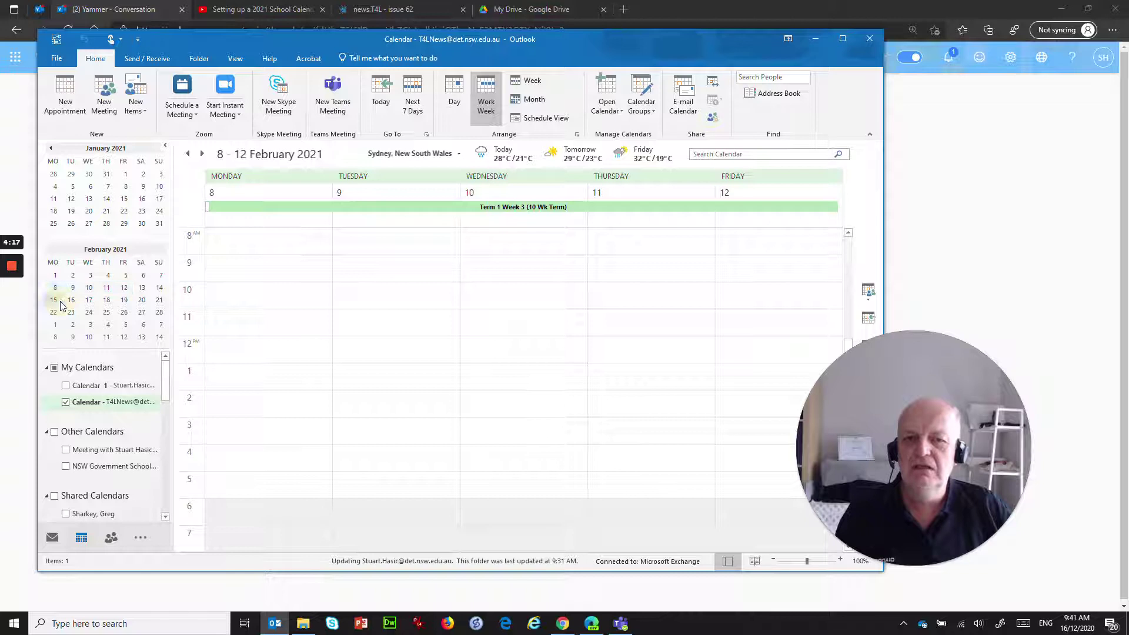
pyautogui.click(60, 301)
pyautogui.click(71, 313)
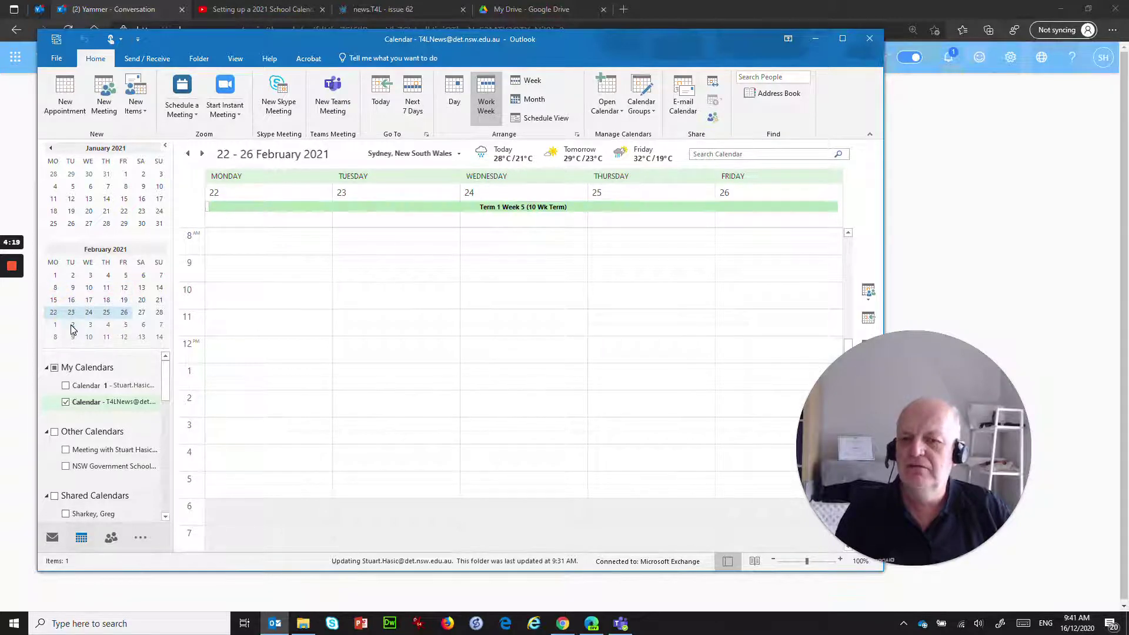
pyautogui.click(72, 326)
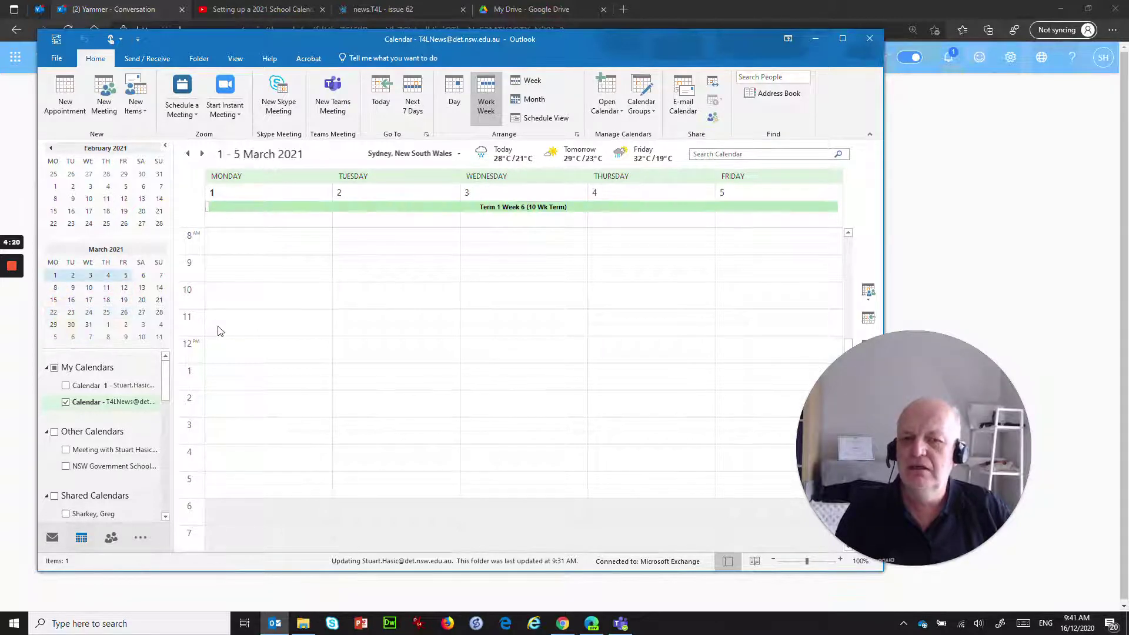
# Show the personal calendar and hide the T4L News calendar for 1–5 March 2021
pyautogui.click(66, 385)
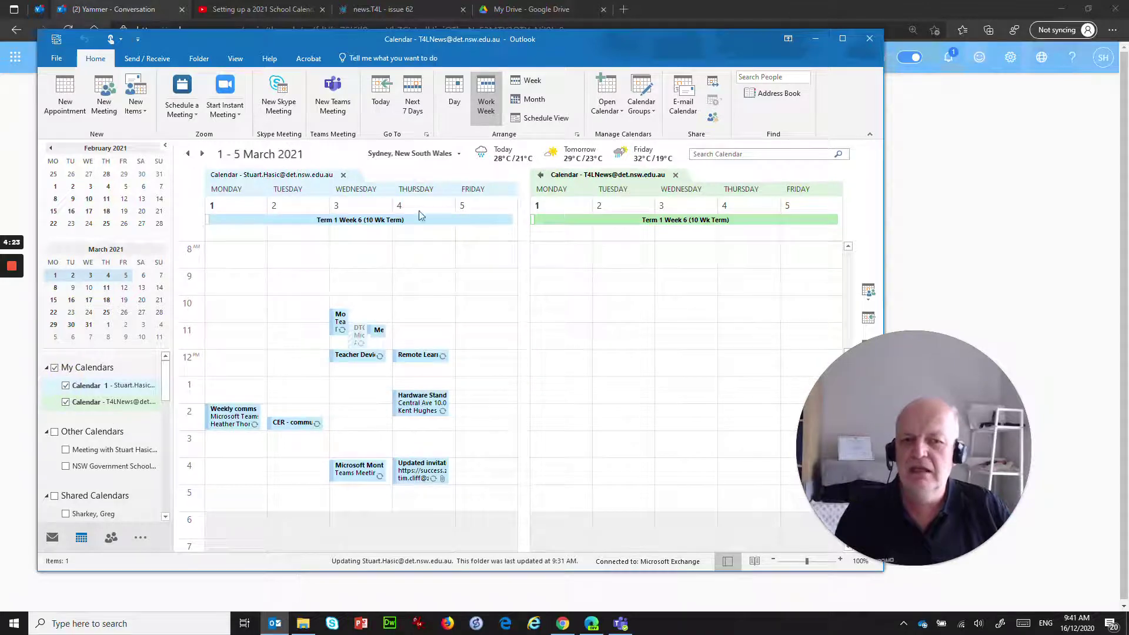
pyautogui.click(65, 402)
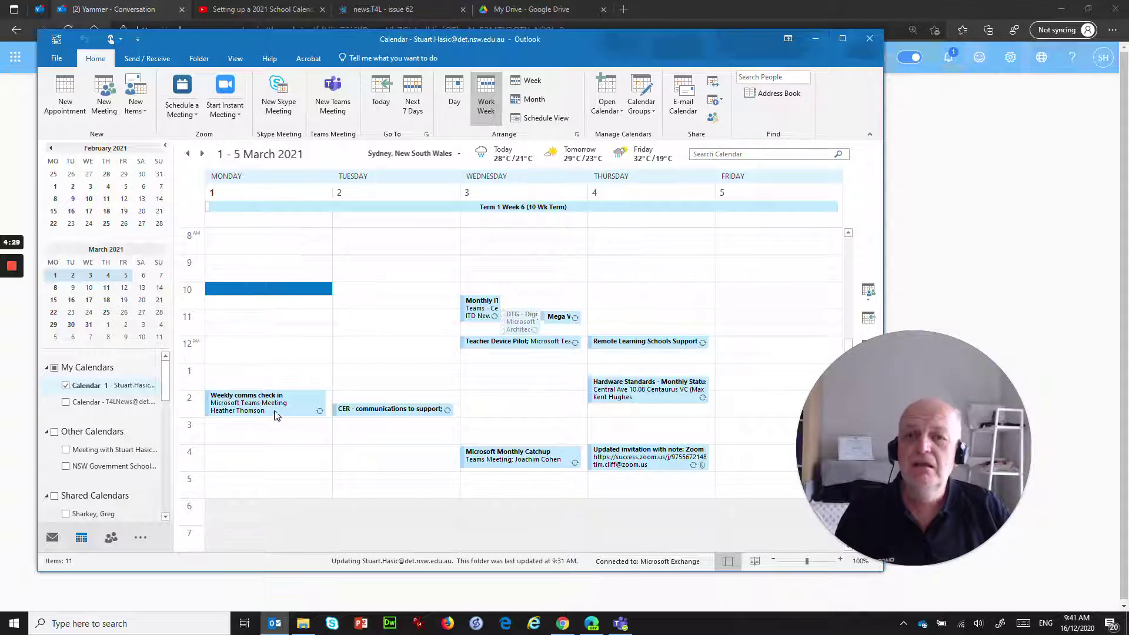
pyautogui.moveTo(13, 268)
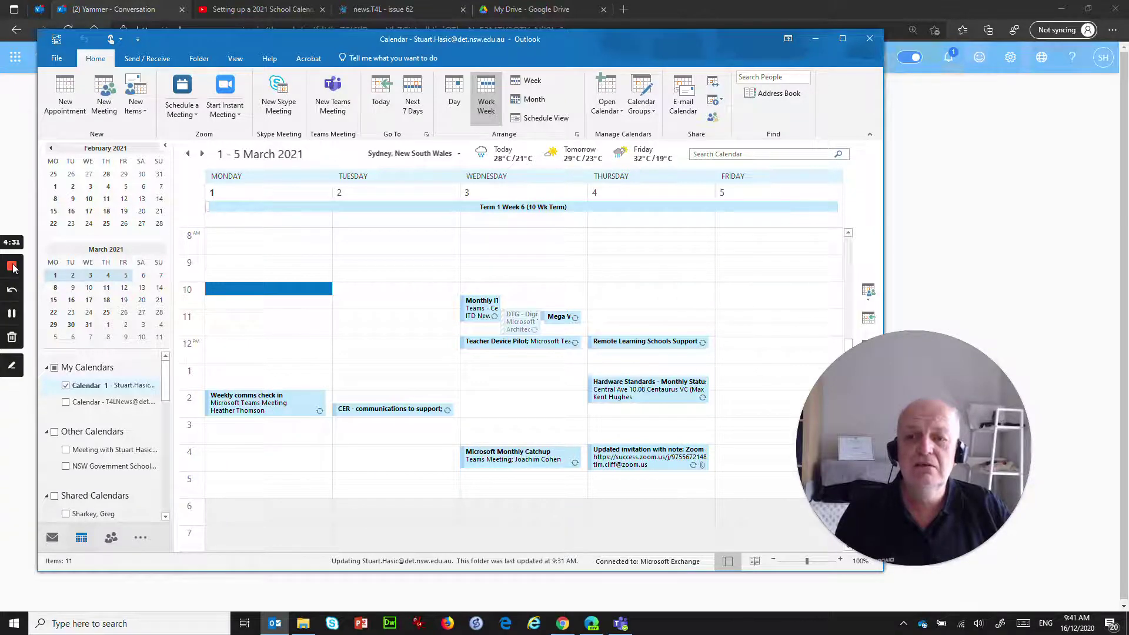